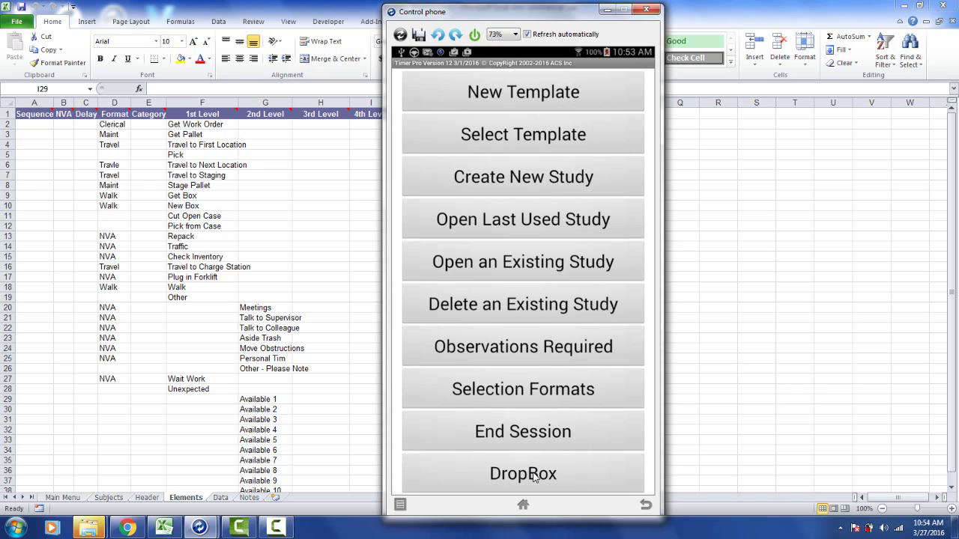
- Make Sample - Pick-Pack the active template
left_click(536, 136)
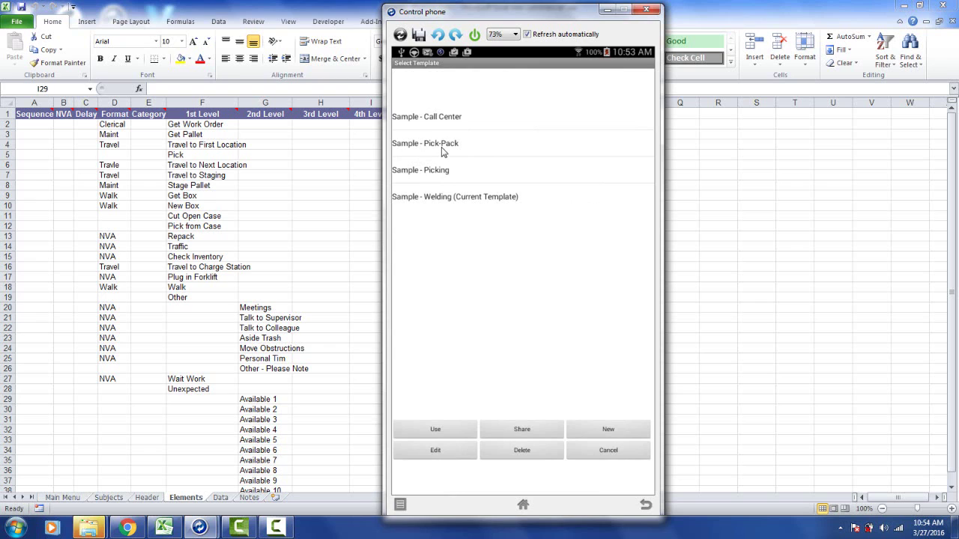
left_click(442, 152)
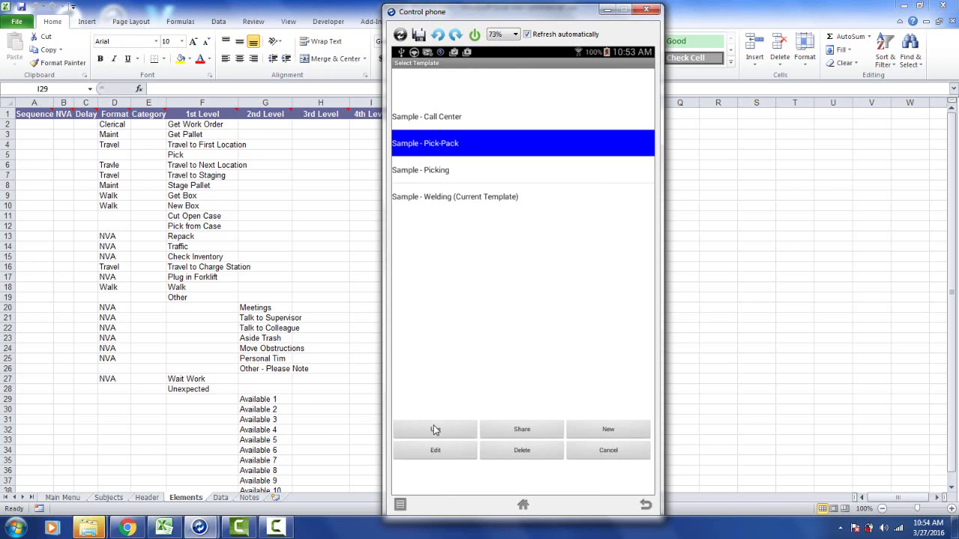
left_click(436, 430)
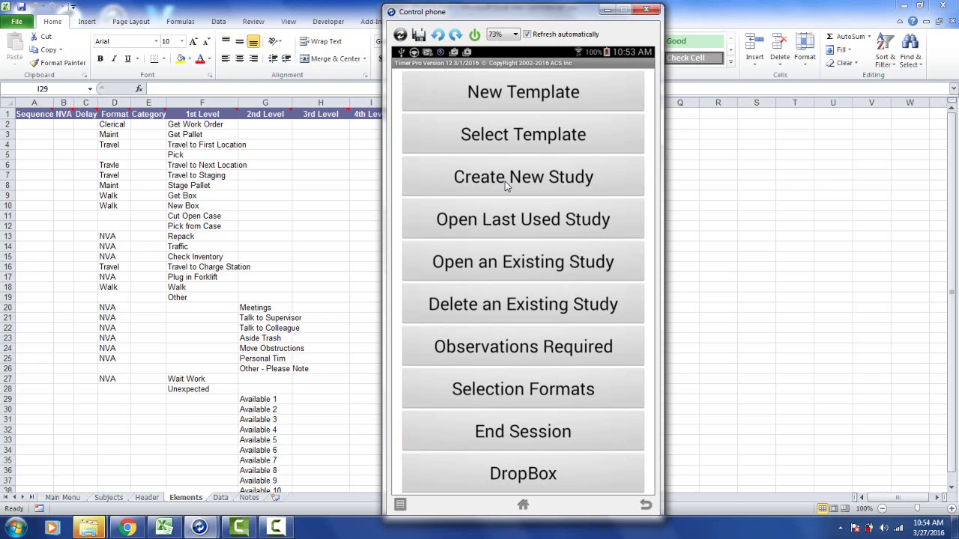
- Create a new study named 'deno' and open it
left_click(505, 182)
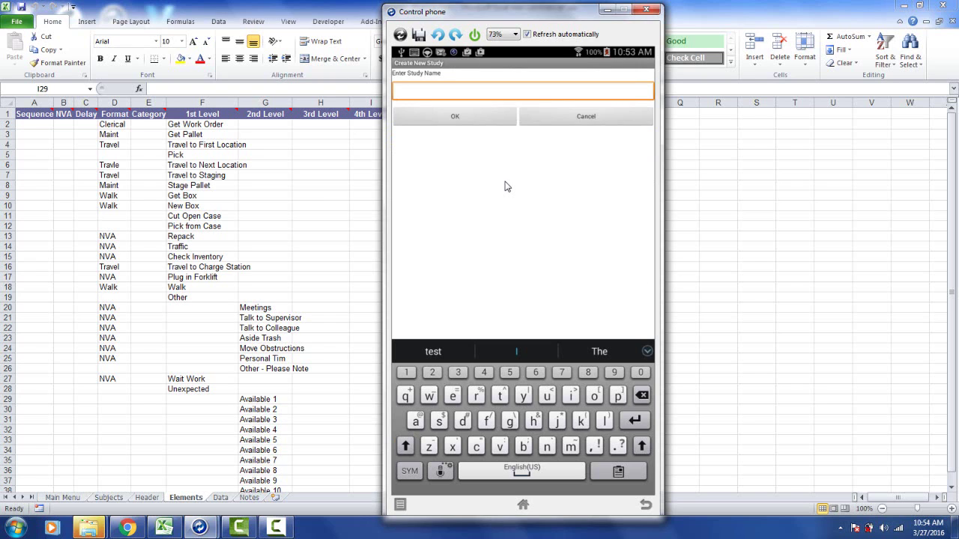
type("deno")
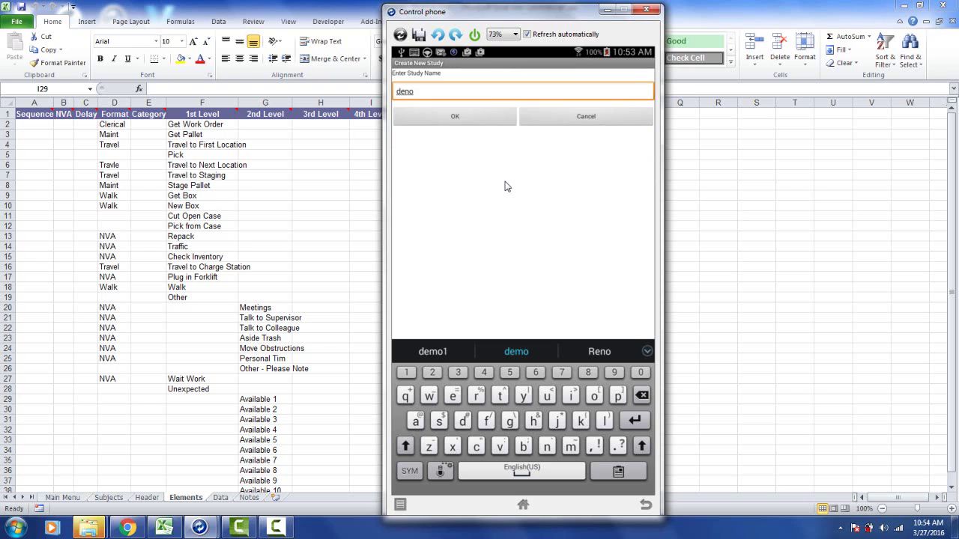
key("Return")
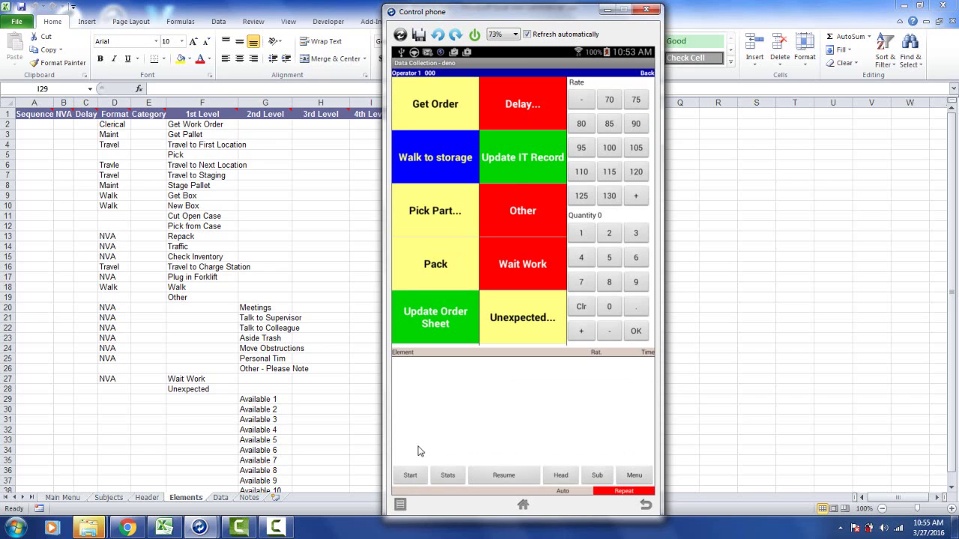
- Time Get Order, Walk to storage, Pick Part, Pack and Update Order Sheet, then exit to the main menu
left_click(410, 477)
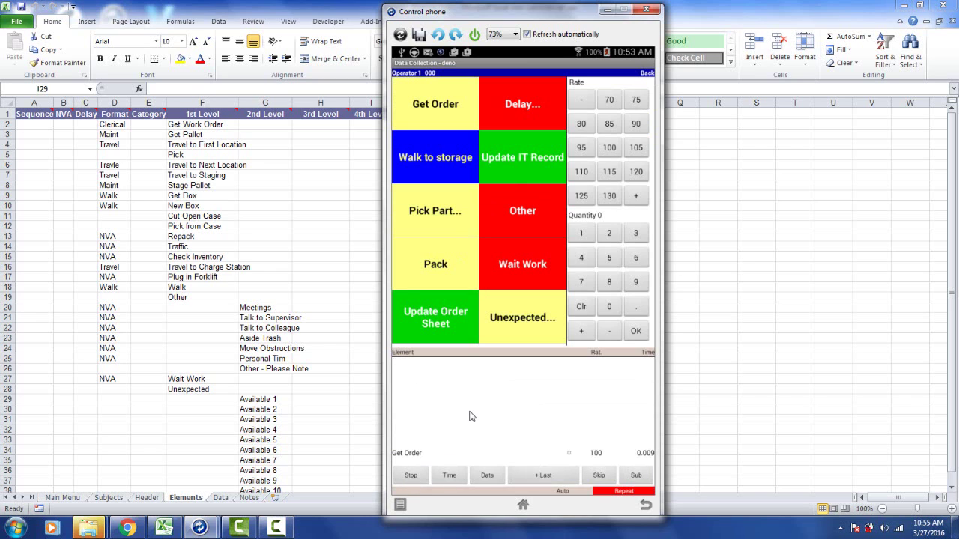
left_click(449, 476)
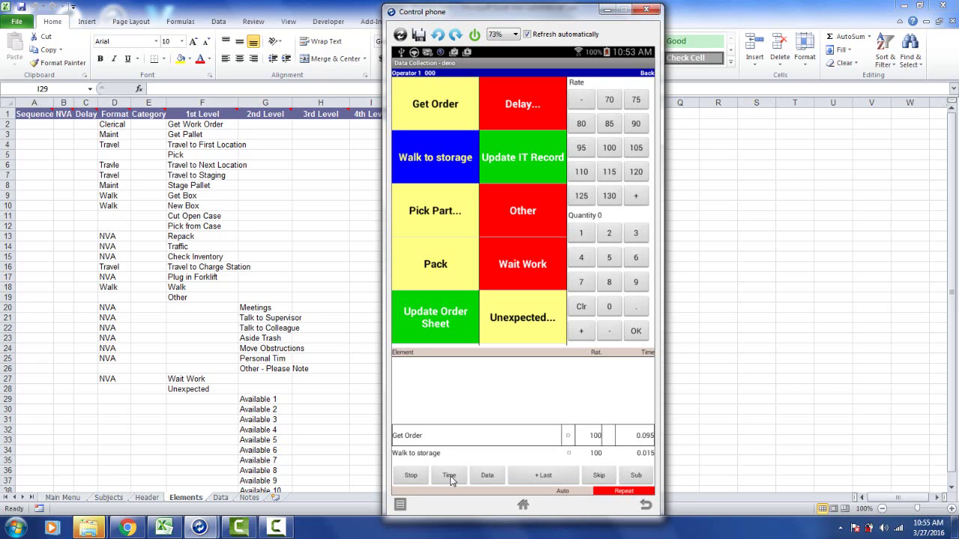
left_click(450, 477)
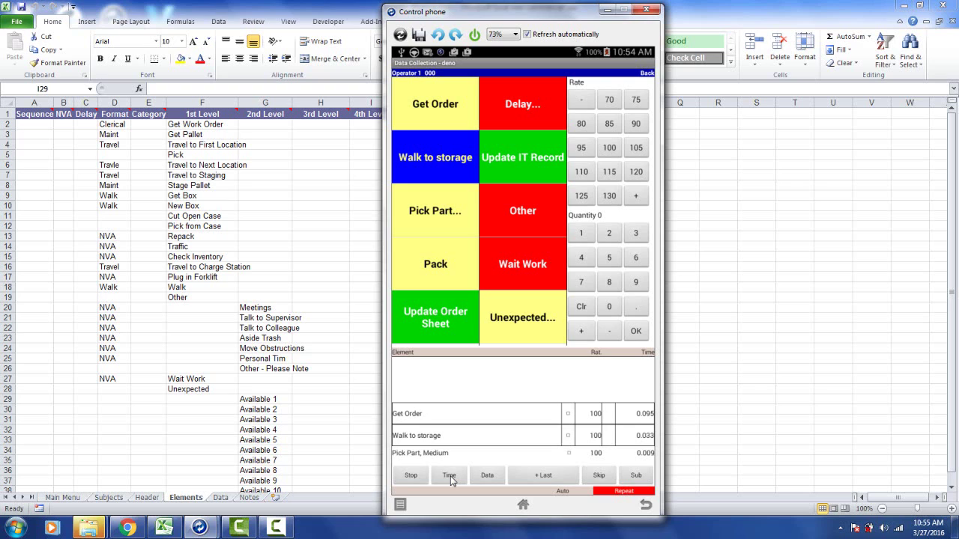
left_click(450, 476)
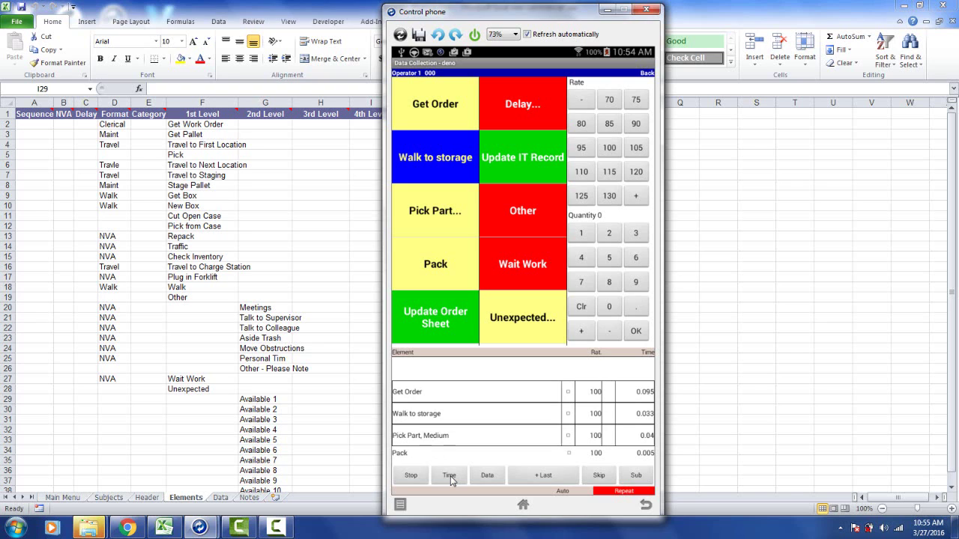
left_click(451, 475)
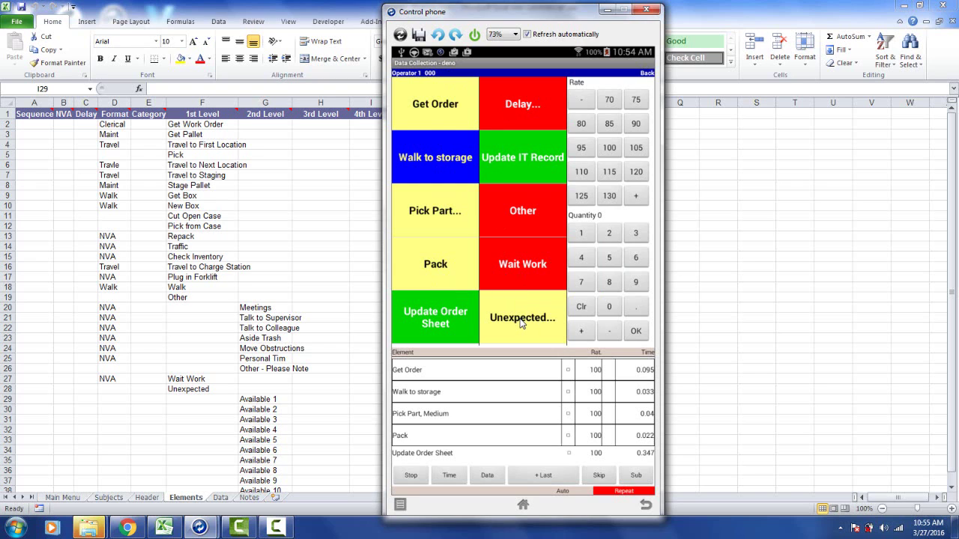
key("Escape")
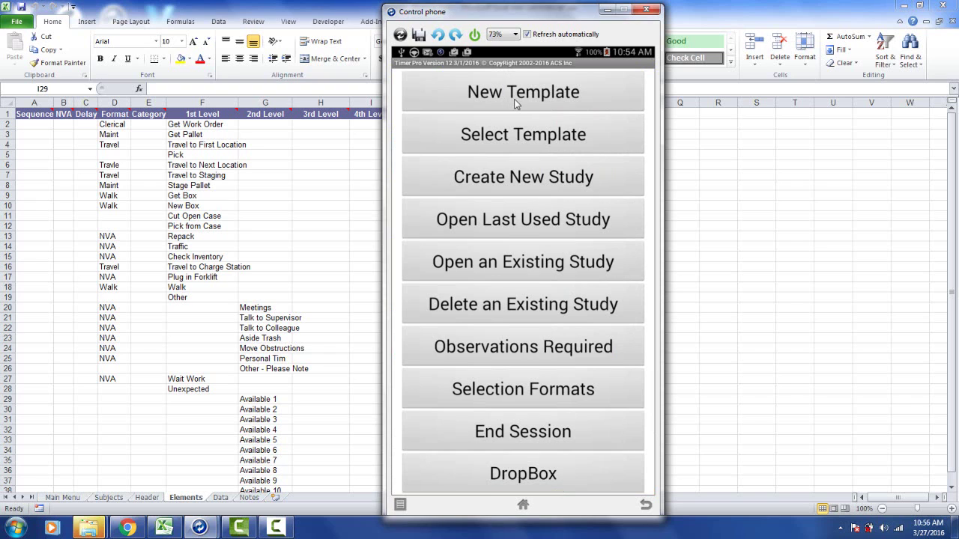
- Start a new template and move the phone window to the right
left_click(515, 104)
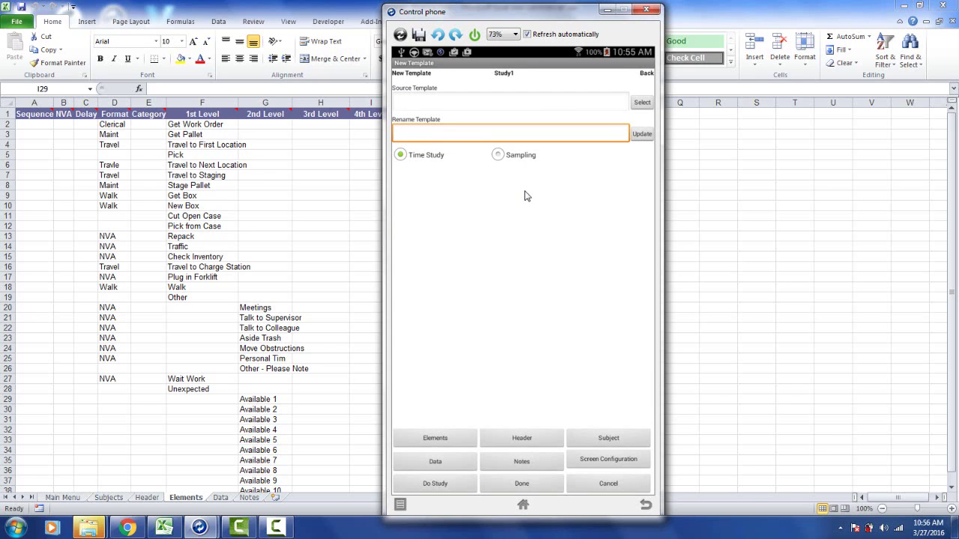
left_click_drag(537, 12, 746, 12)
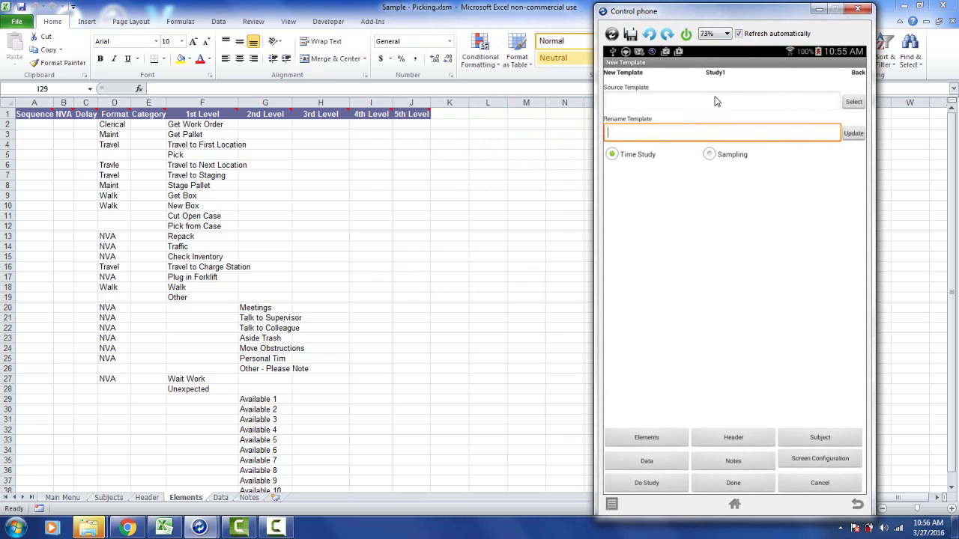
- Set Sample - Picking as the new template's source template
left_click(853, 102)
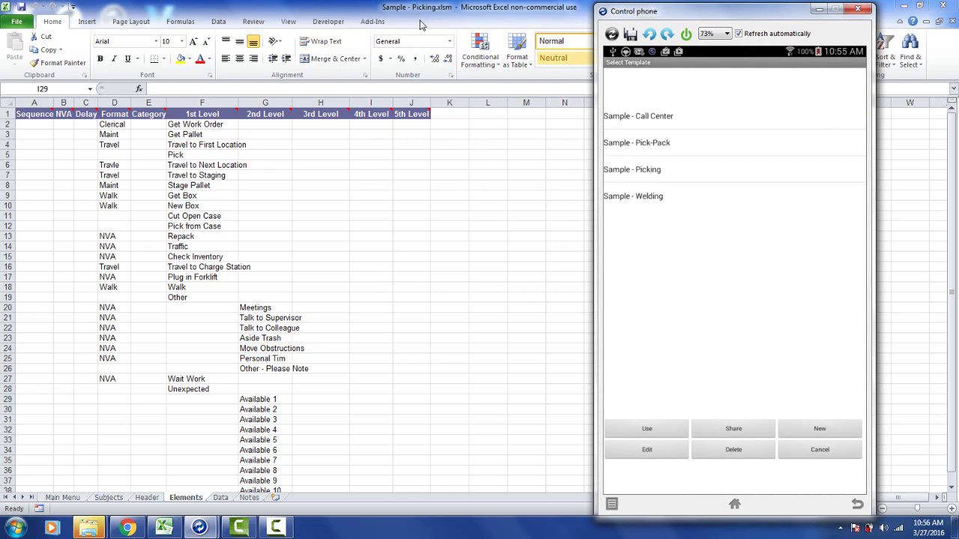
left_click(628, 173)
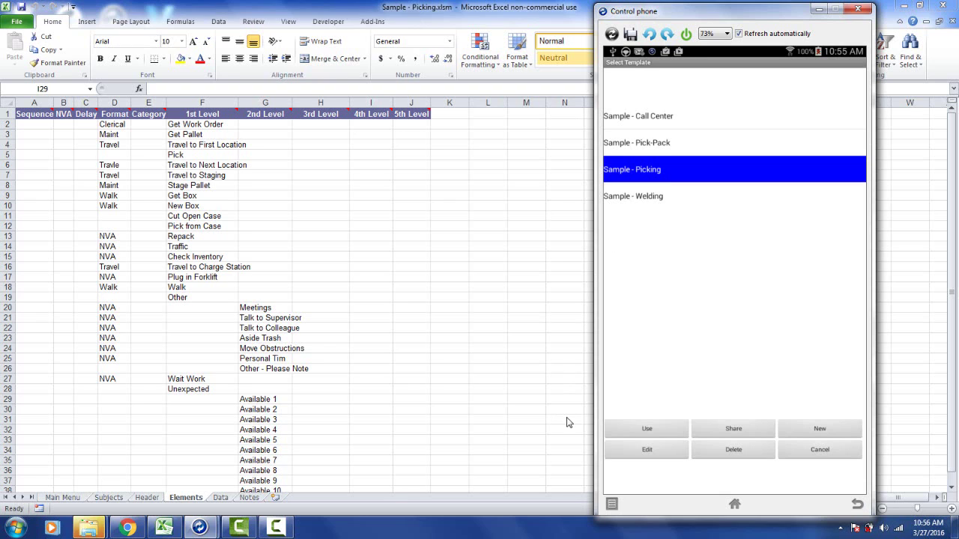
left_click(628, 429)
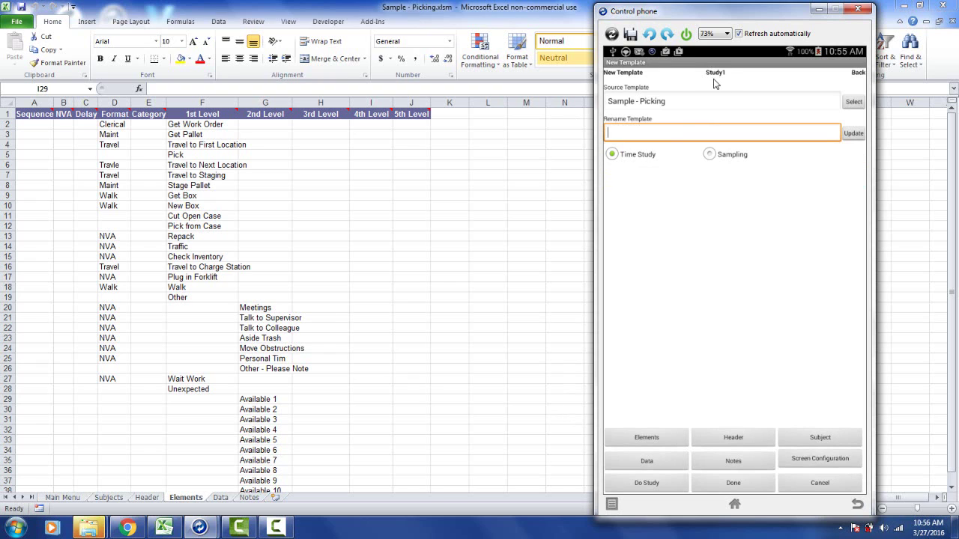
- Enter 'pick' as the new template's name
left_click(672, 135)
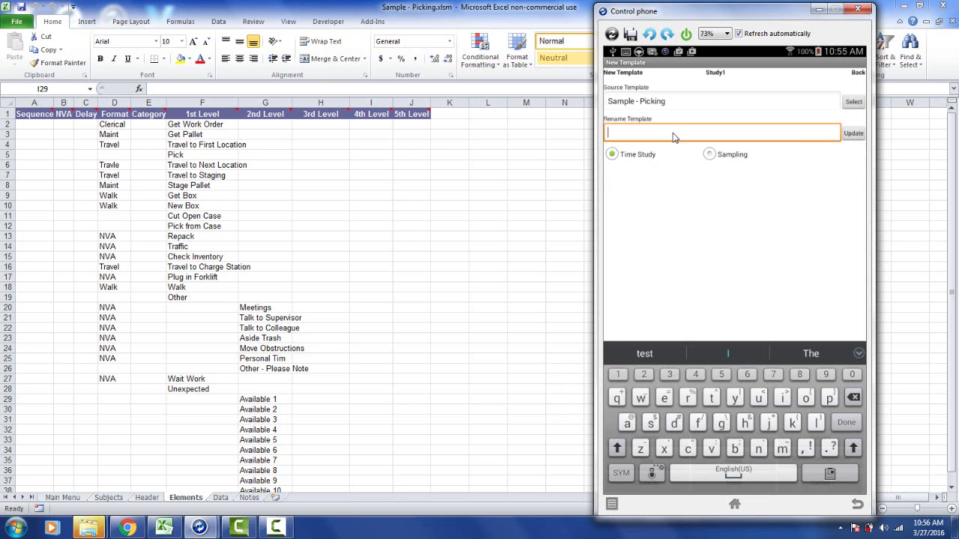
type("pi")
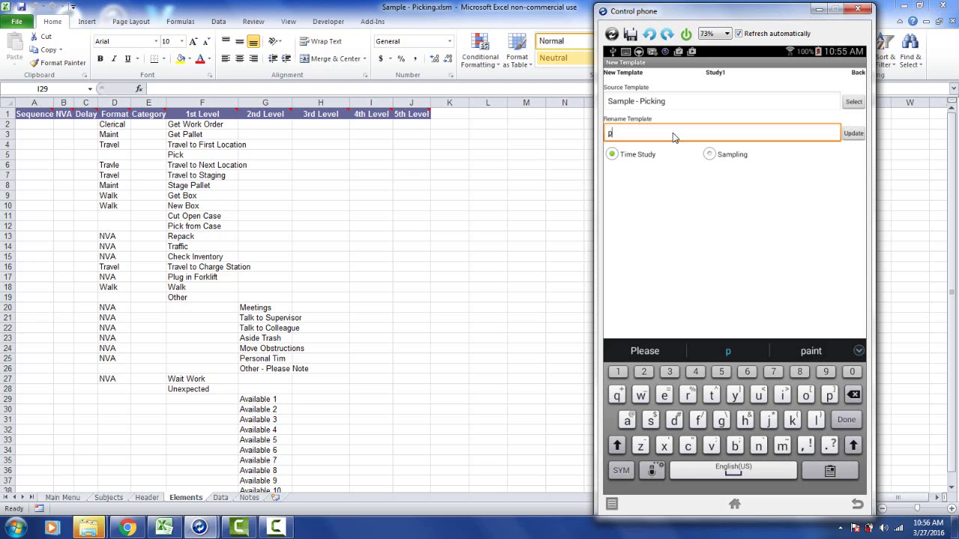
type("ck")
key("Return")
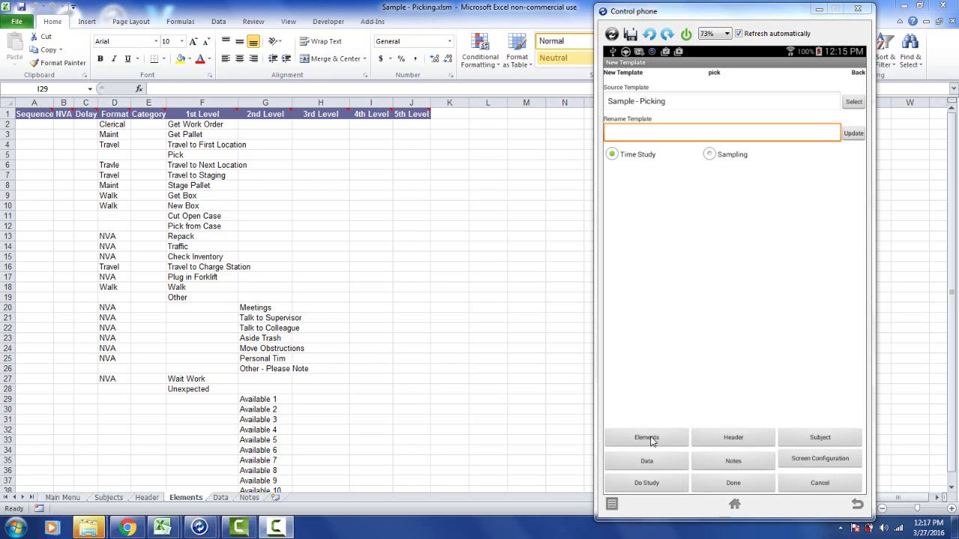
- Open the pick template's Elements list and scroll through its colour-coded entries
left_click(646, 438)
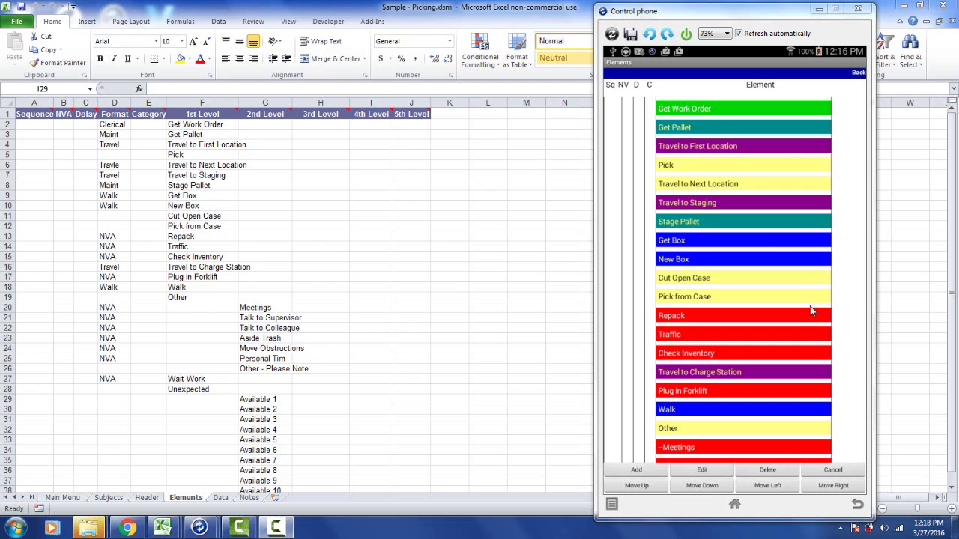
scroll(810, 306, "down", 5)
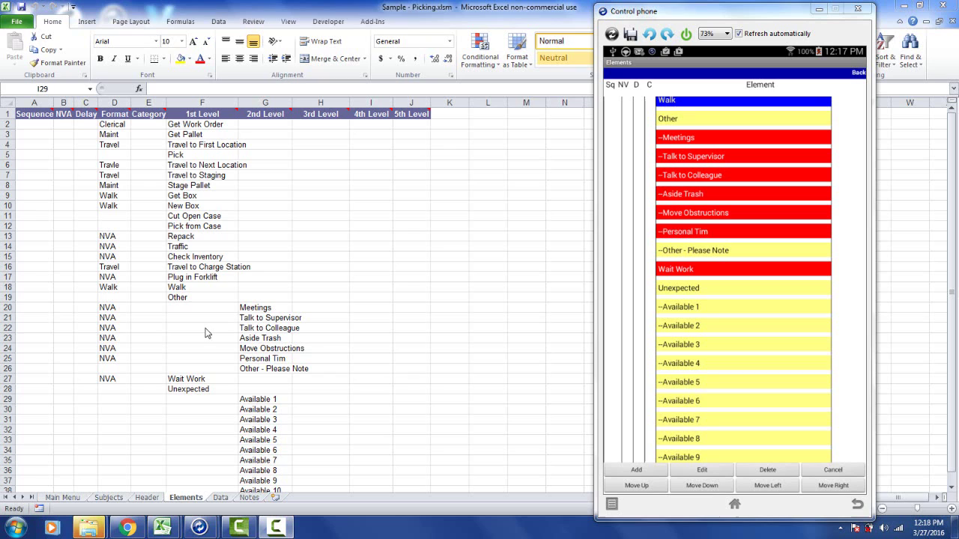
- Return the device to template setup and show Excel's Subjects sheet
right_click(759, 198)
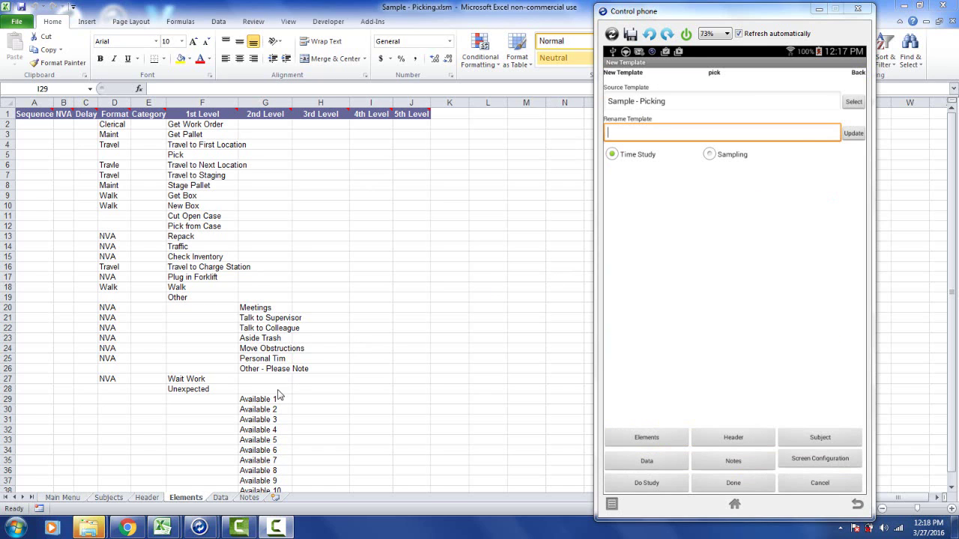
left_click(112, 499)
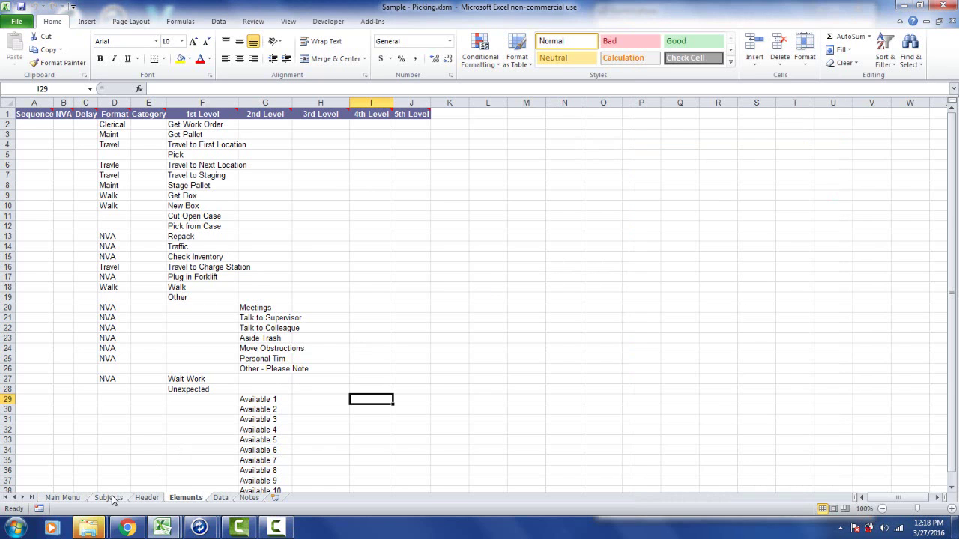
left_click(113, 500)
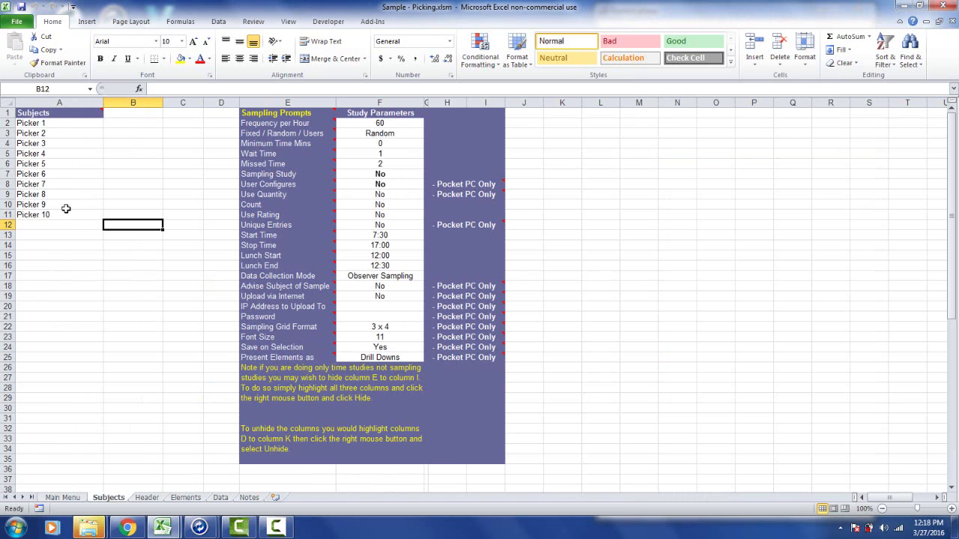
- Scroll the template's subject list to compare Picker 1–10, then go back to template setup
left_click(199, 528)
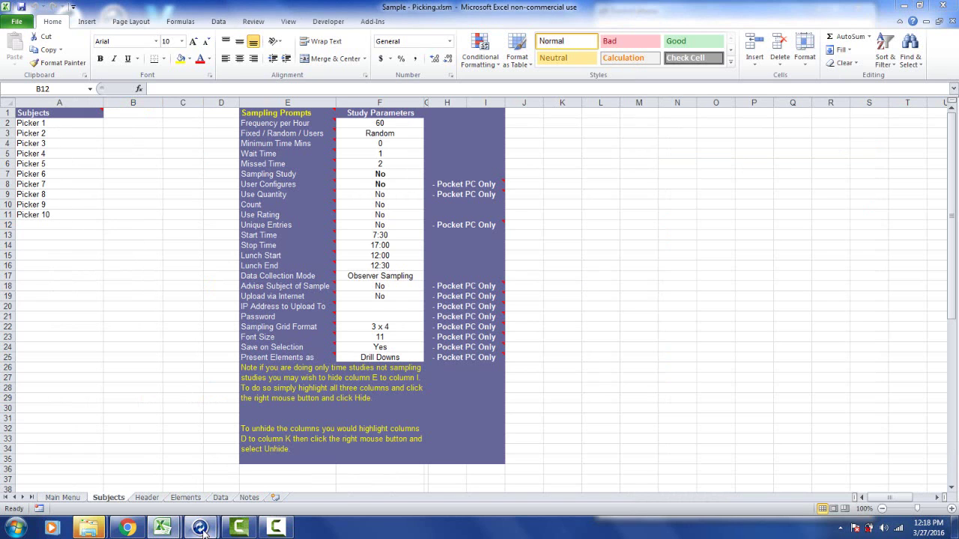
left_click(281, 449)
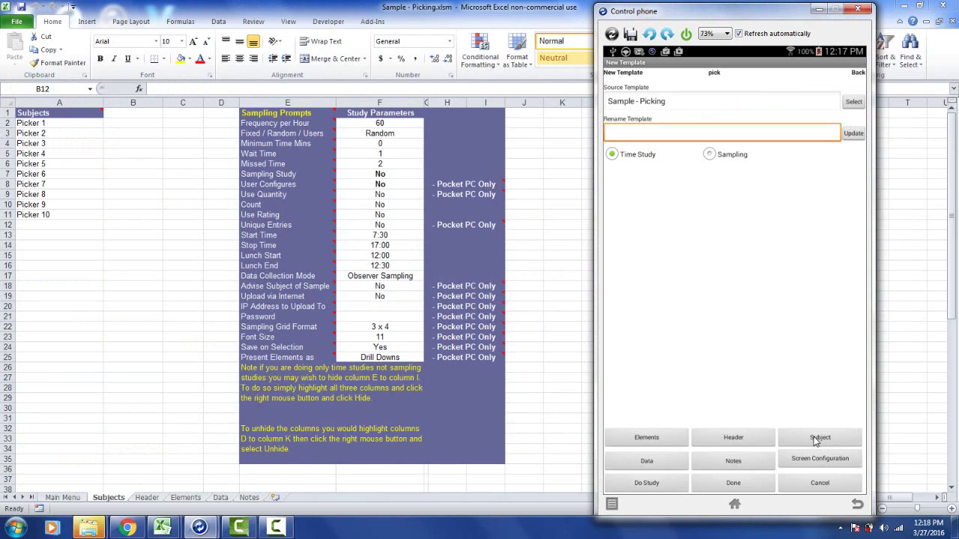
left_click(817, 439)
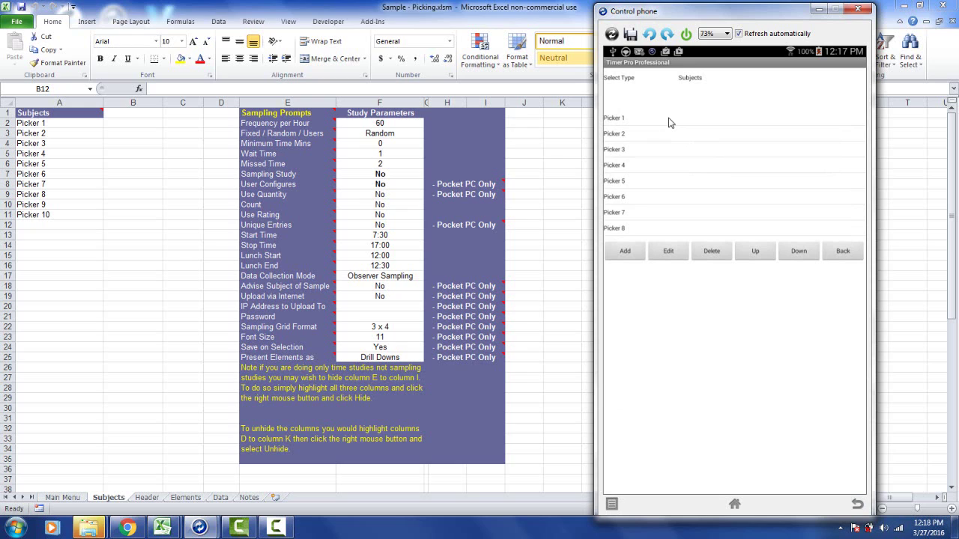
scroll(671, 123, "down", 2)
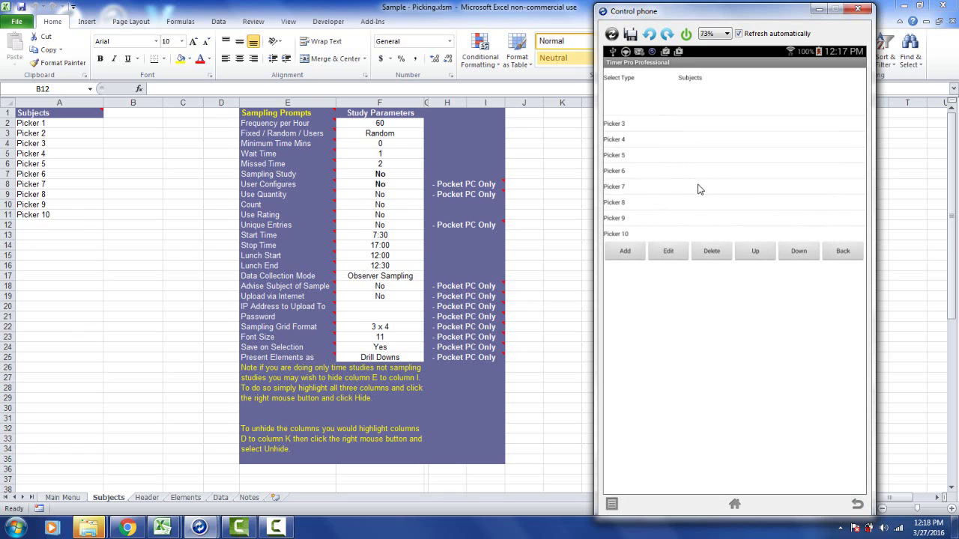
key("Escape")
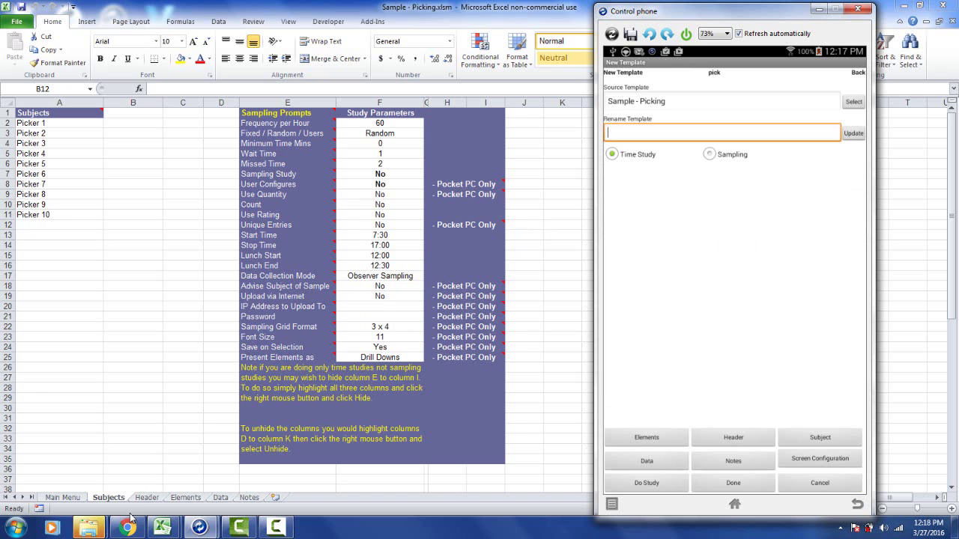
- Show Excel's Header sheet beside the template's Task, Dept, Shift, Warehouse, Manager, Engineer prompts
left_click(148, 499)
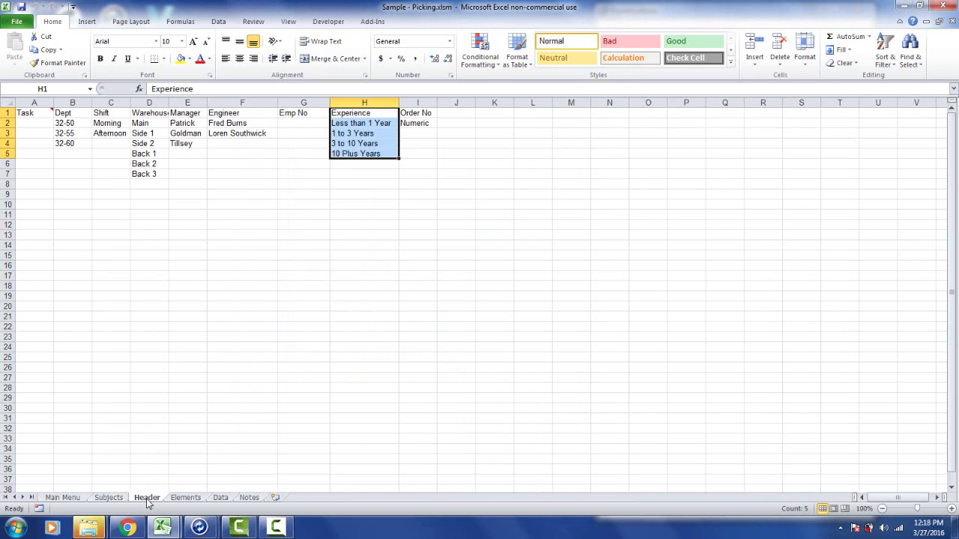
left_click(200, 528)
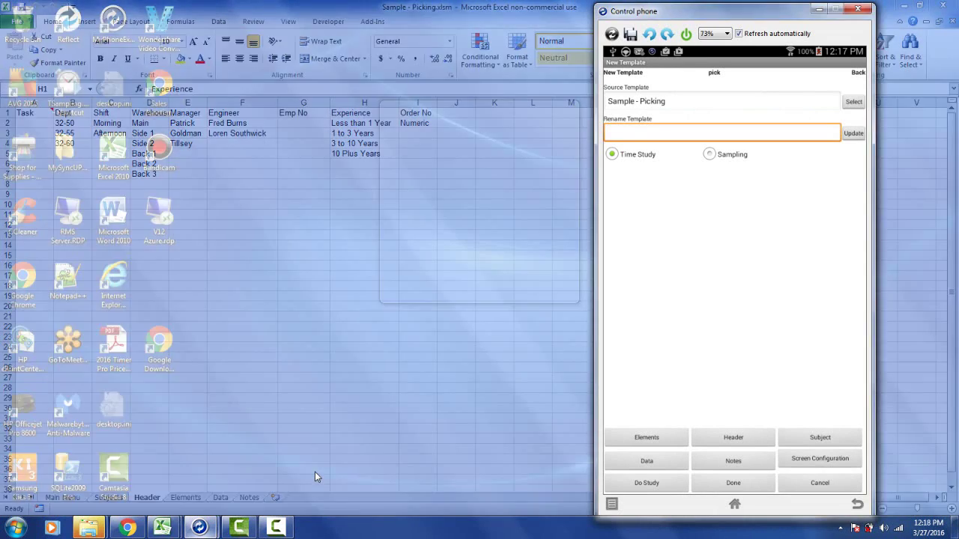
left_click(315, 472)
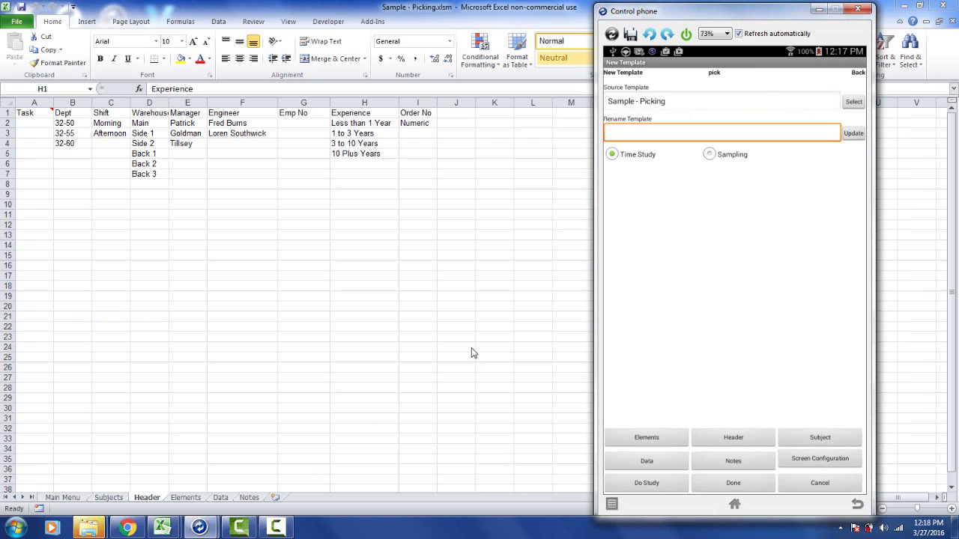
left_click(725, 438)
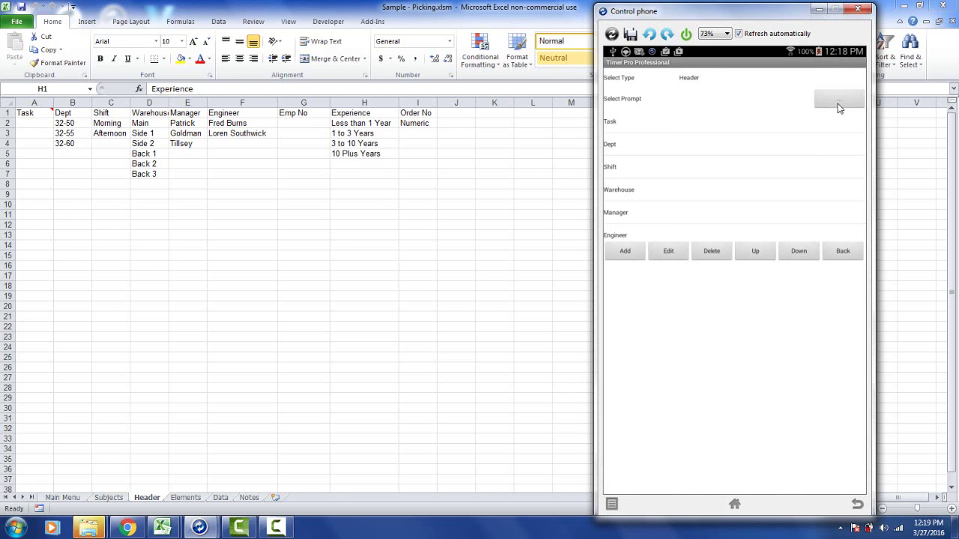
- View the Warehouse prompt's values: Main, Side 1–2 and Back 1–3
left_click(839, 105)
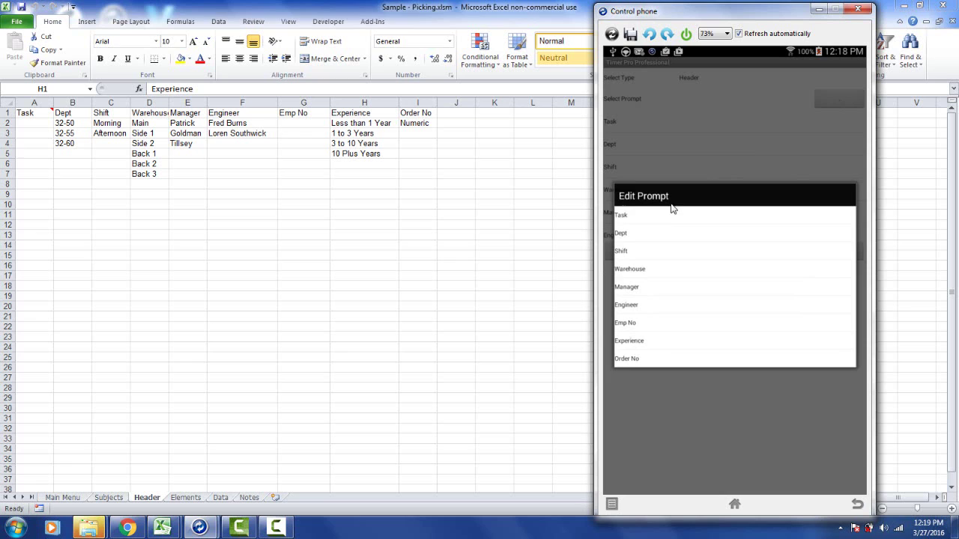
left_click(640, 273)
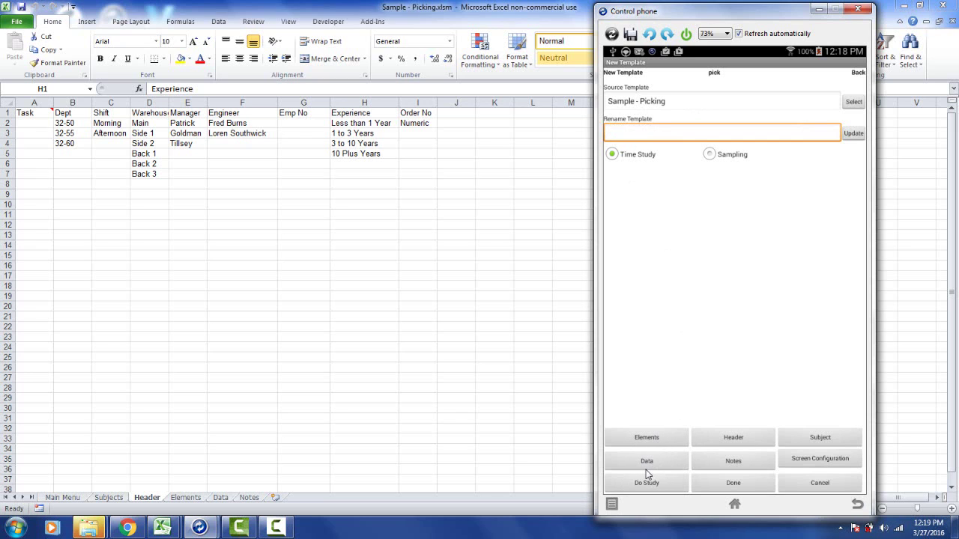
- Show Excel's Data sheet beside the template's data prompts Qty, Aisle, Clear and Rack
left_click(225, 501)
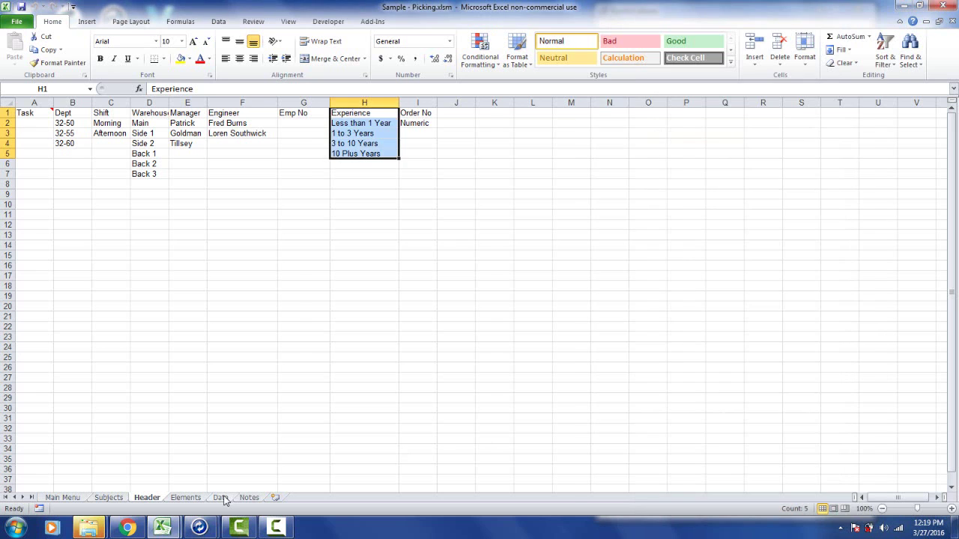
left_click(219, 497)
mouse_move(199, 528)
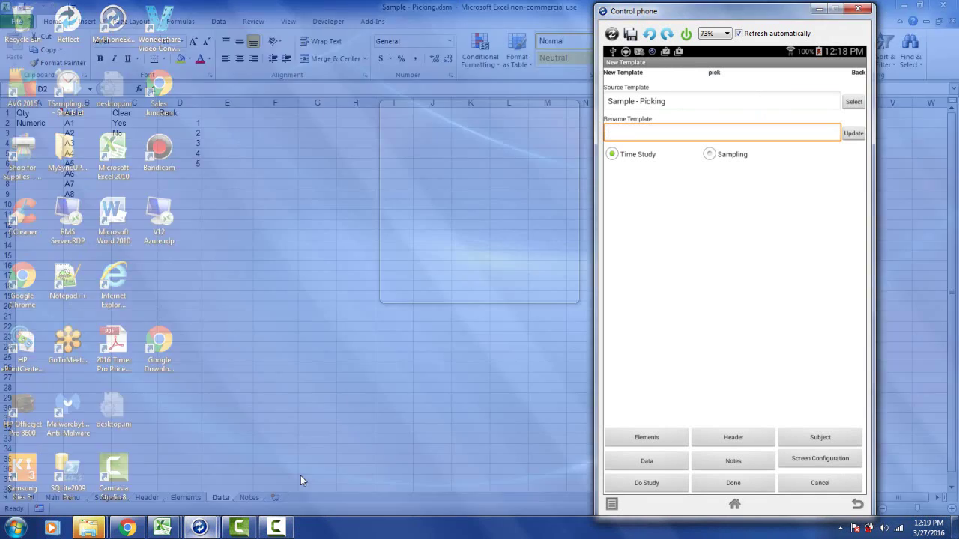
left_click(300, 476)
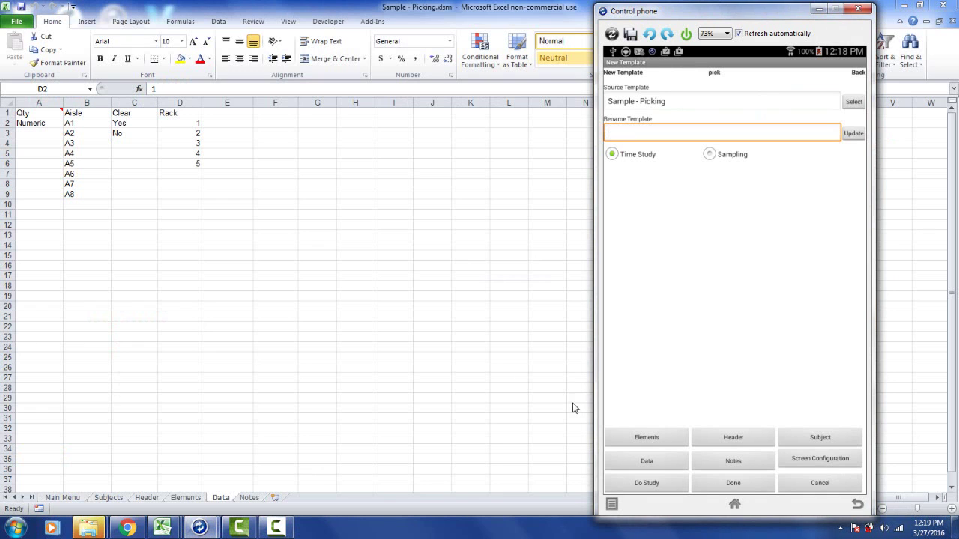
left_click(656, 461)
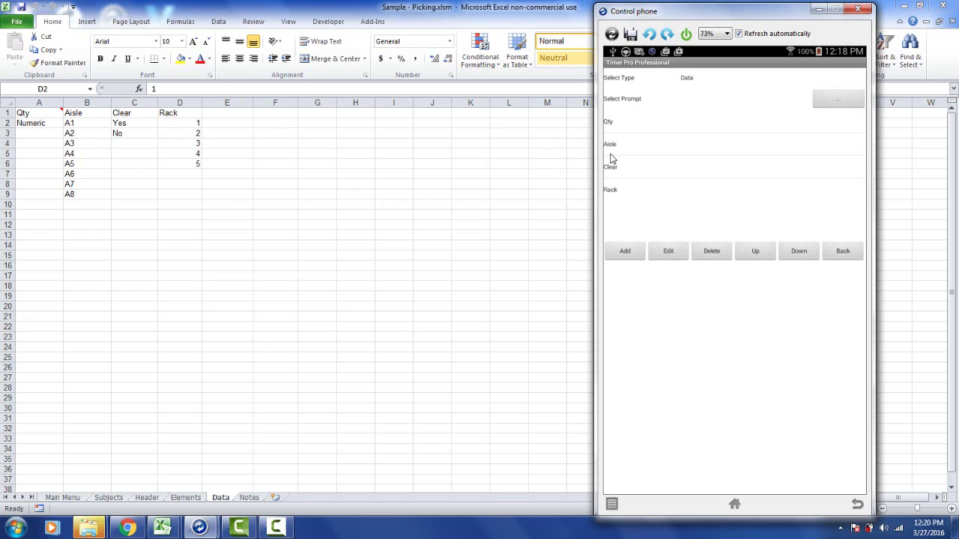
- View the Aisle prompt's values A1–A7, then switch Excel to the Notes sheet
left_click(839, 105)
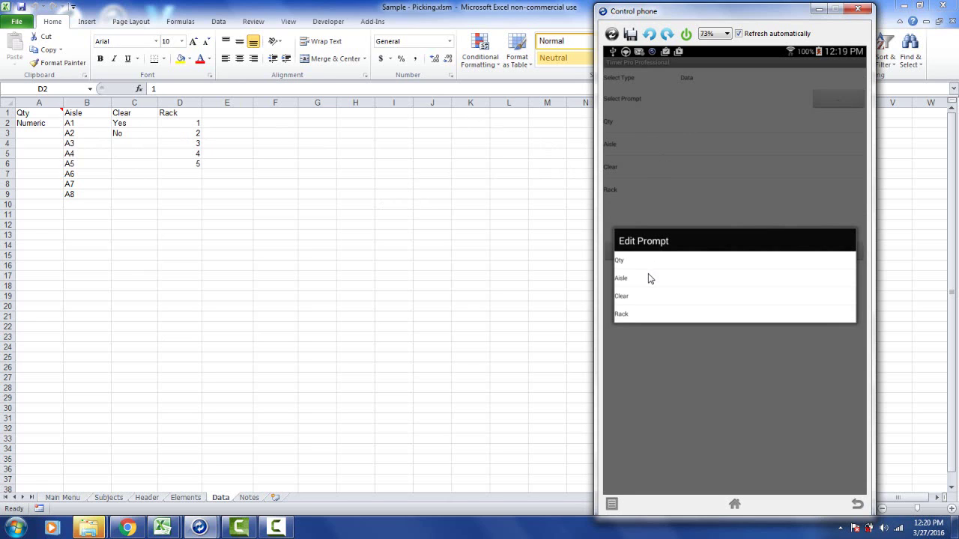
left_click(650, 279)
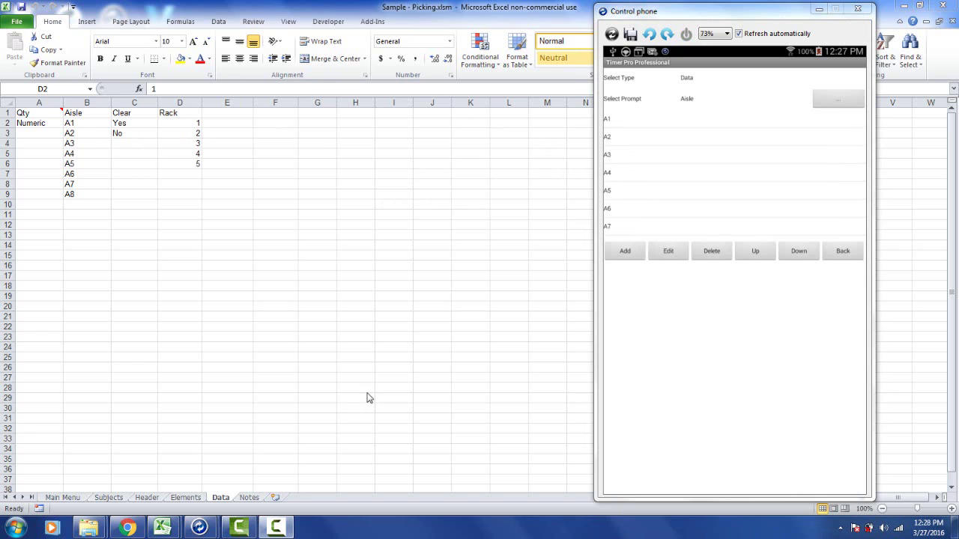
left_click(248, 498)
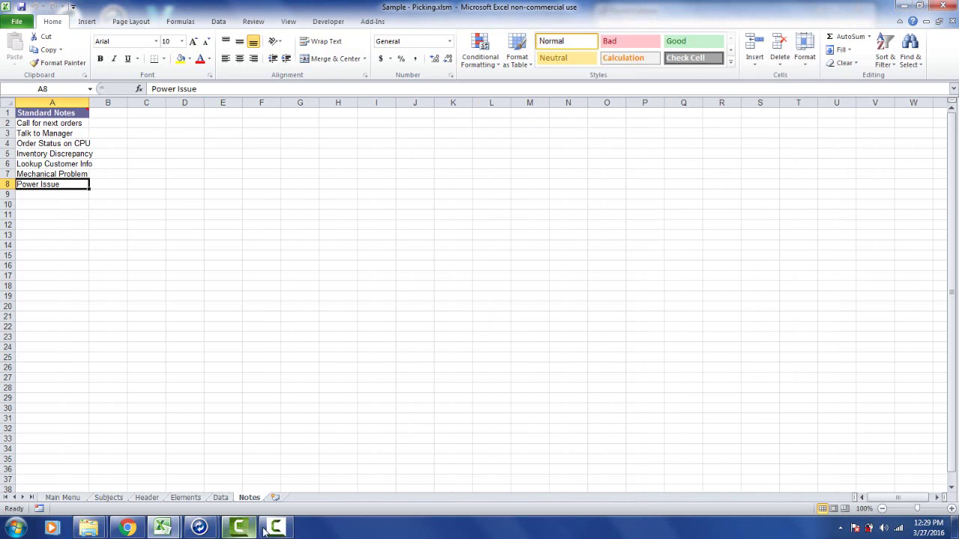
- Bring the phone window forward and go back to the New Template screen
left_click(242, 529)
left_click(316, 470)
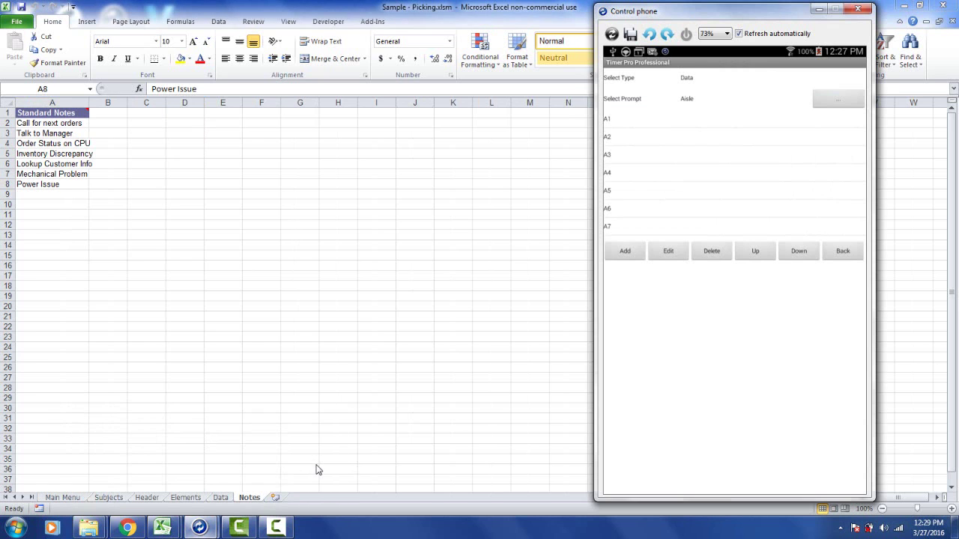
left_click(849, 258)
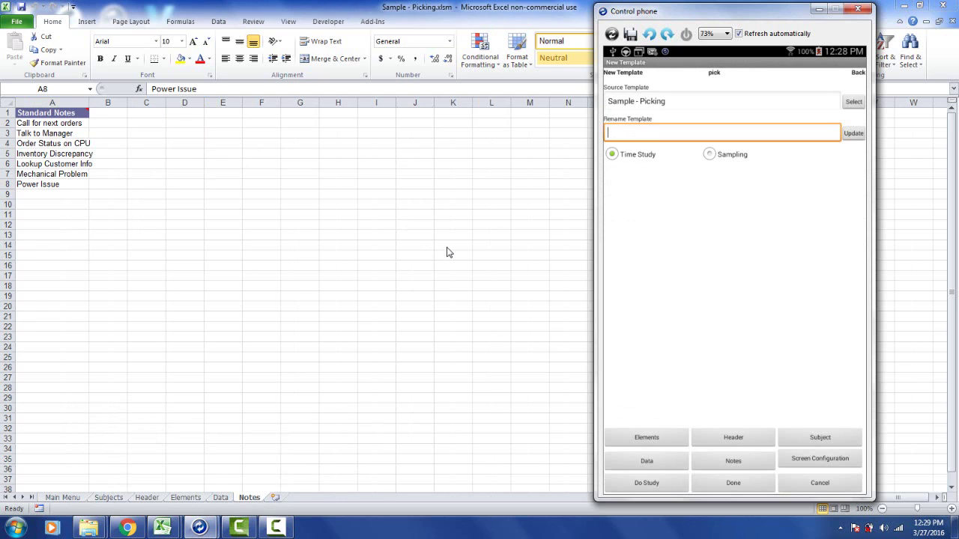
- Enable Display Rating and Quantity Keyboard in Screen Configuration and save it for this template
left_click(809, 465)
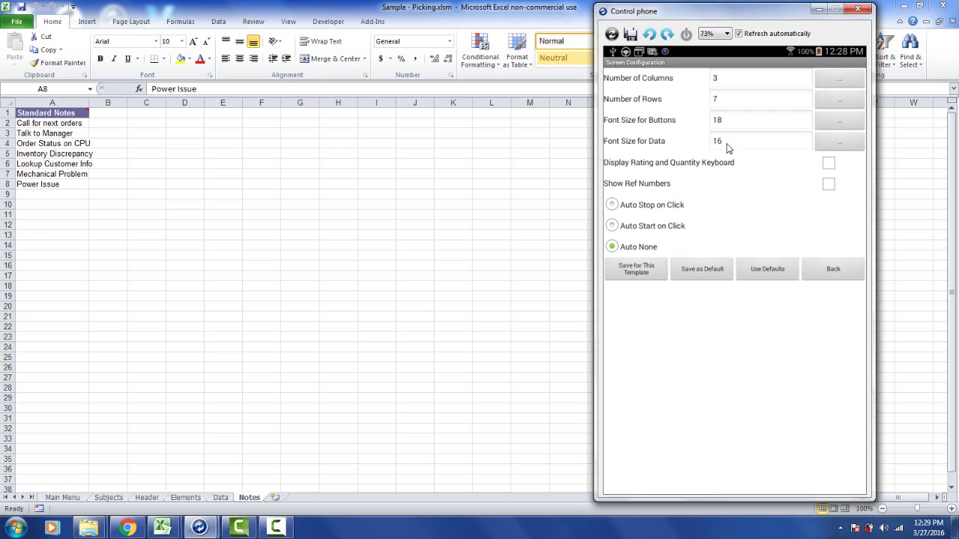
left_click(829, 165)
left_click(647, 277)
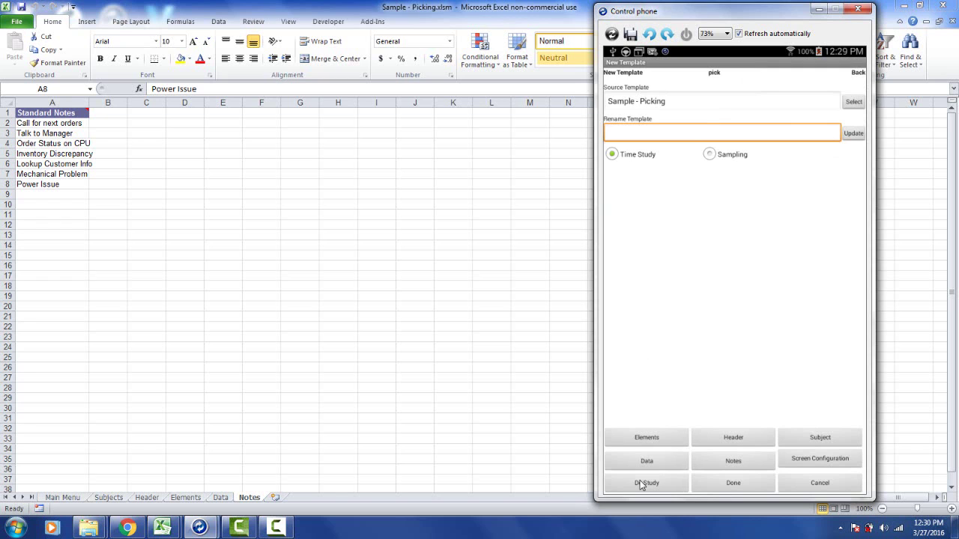
- Start a test study with this template and time a Get Work Order element
left_click(643, 483)
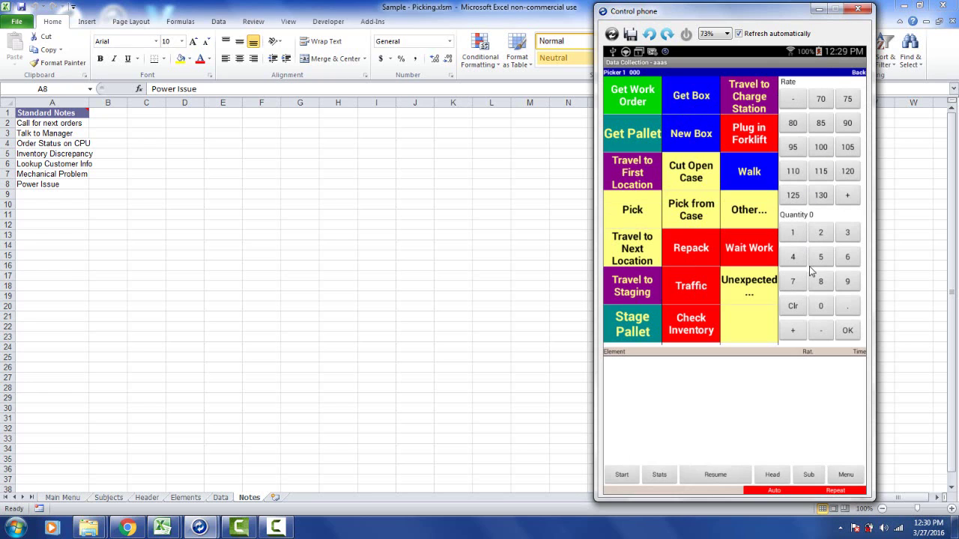
left_click(613, 483)
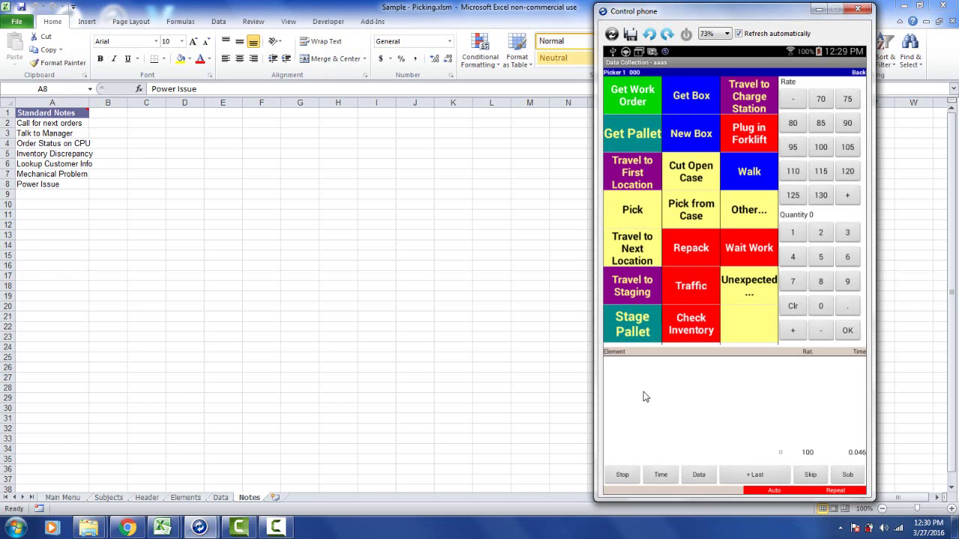
left_click(635, 104)
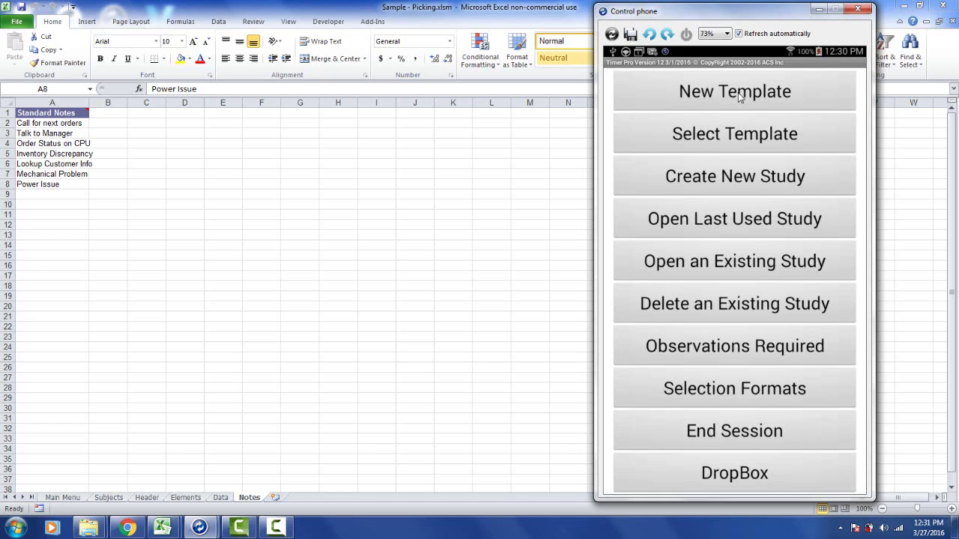
- Start a new template, Study1, from the main menu
left_click(738, 92)
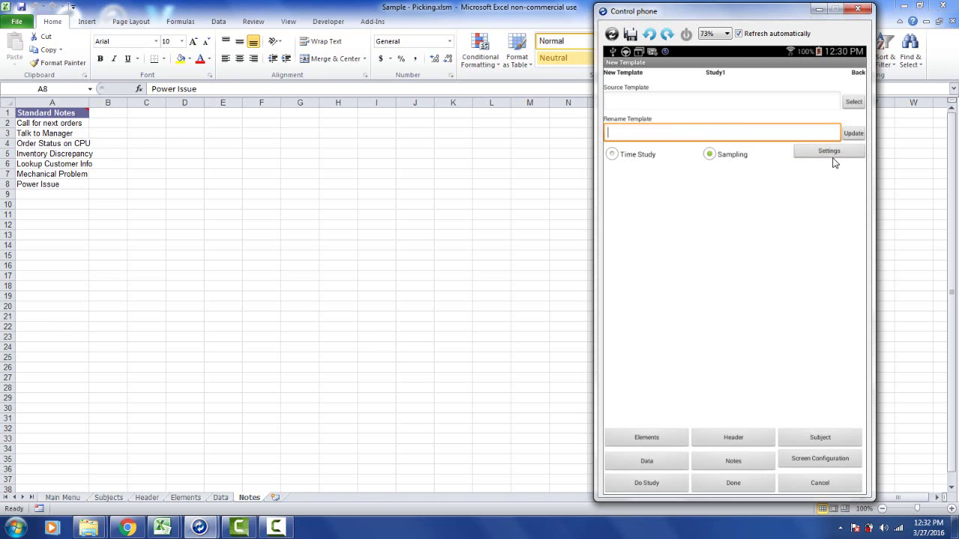
- Change the sampling interval from 0.5 to a fixed 5 Mins and return to the main menu
left_click(830, 154)
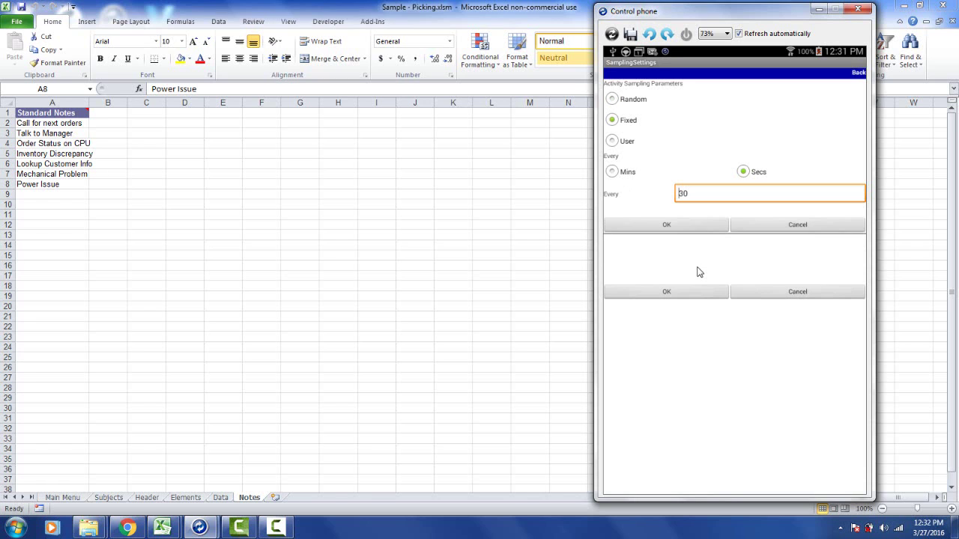
left_click(698, 198)
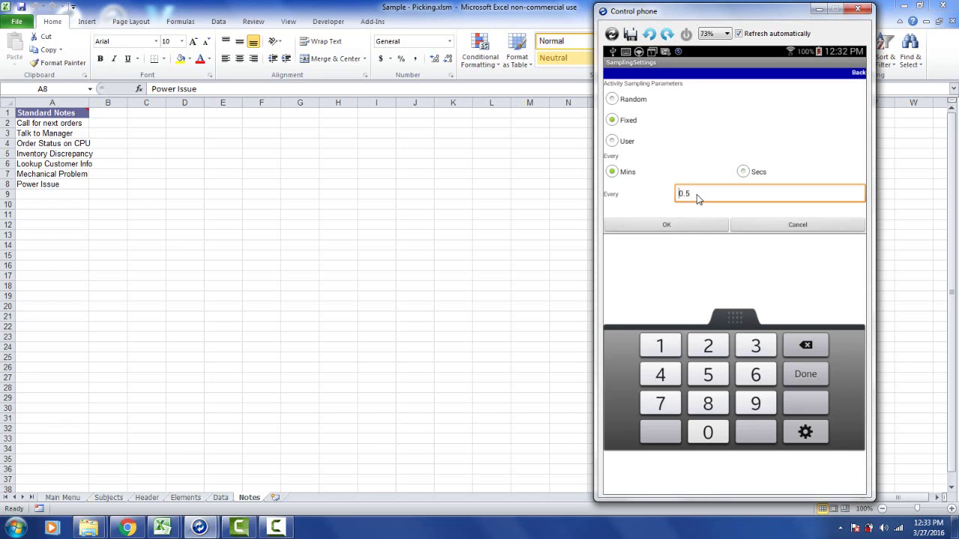
left_click(697, 198)
key("BackSpace")
key("BackSpace")
key("BackSpace")
type("5")
left_click(698, 224)
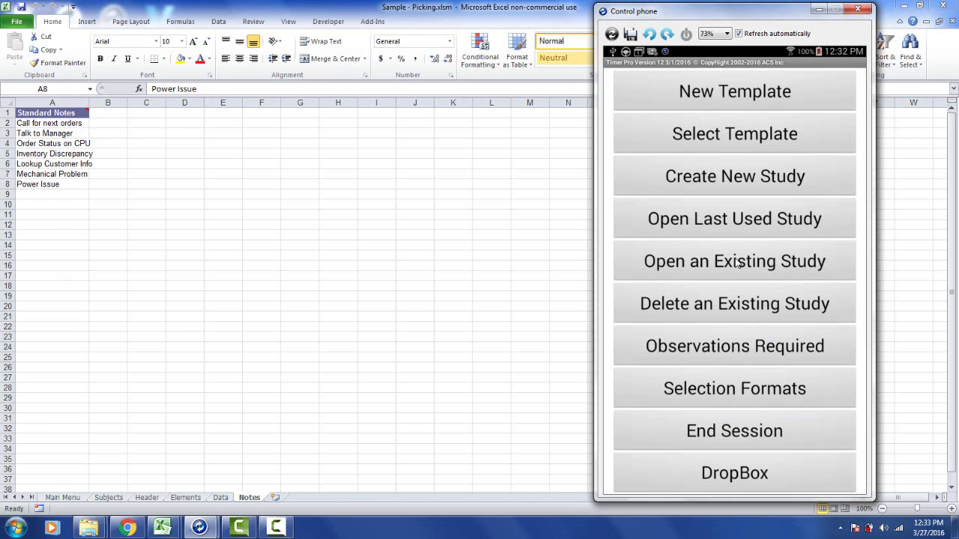